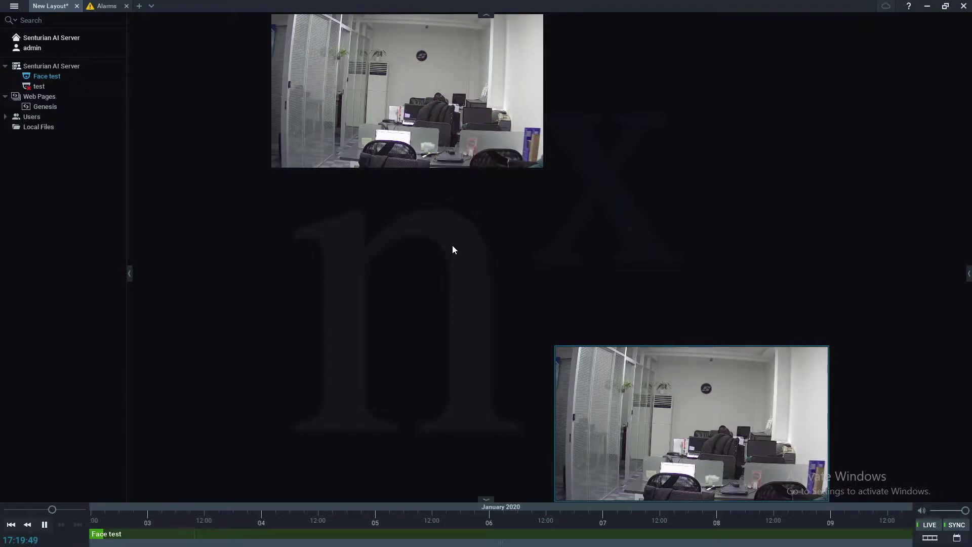
Step: Drag the Genesis web page from Web Pages onto the layout and enlarge its tile
click(50, 107)
drag(49, 104, 301, 313)
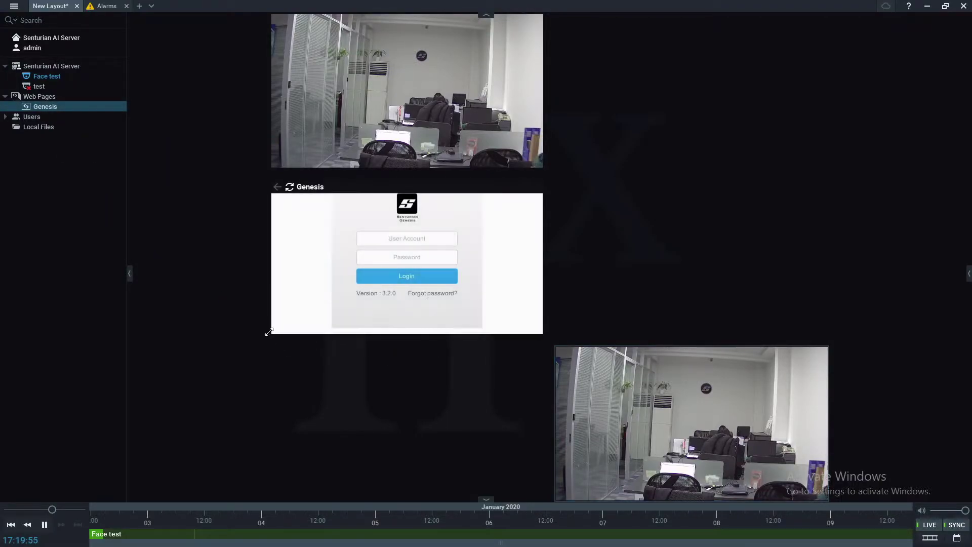
drag(270, 334, 196, 438)
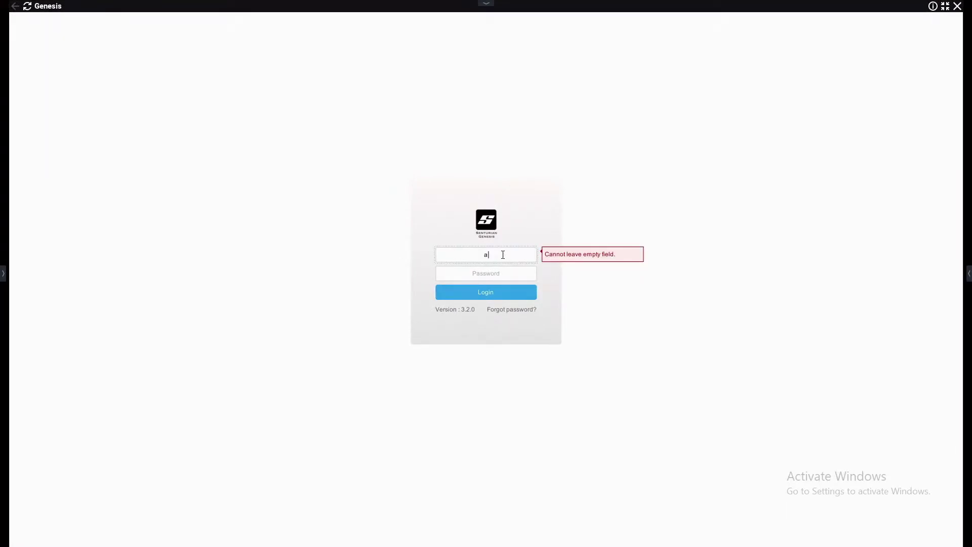
Step: Enter the admin account's password and submit the Genesis login form
click(485, 274)
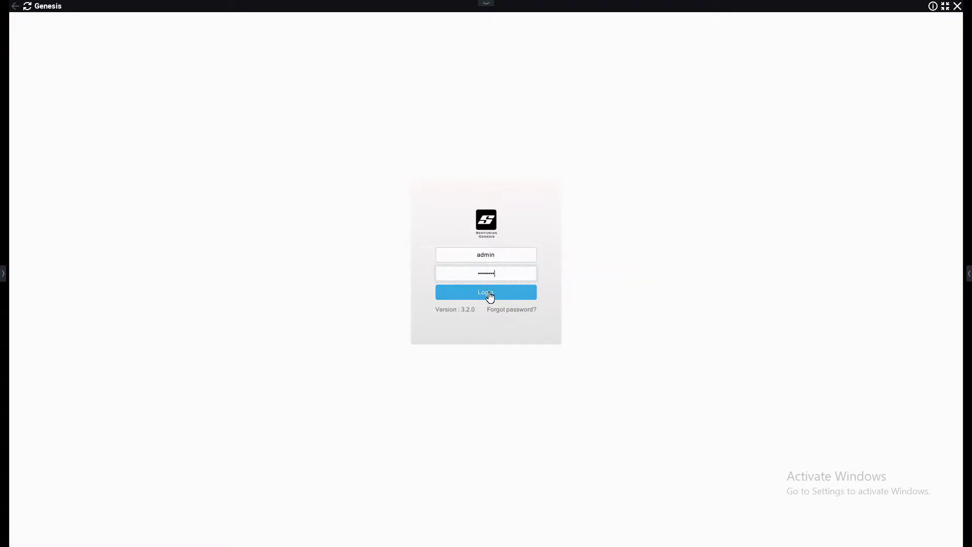
click(489, 295)
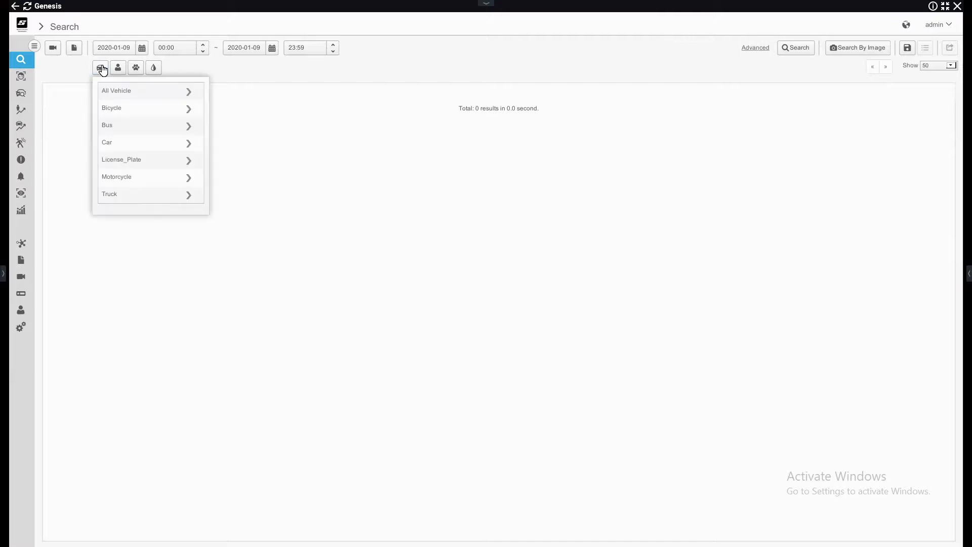
Step: Limit the Camera List to only the Singapore AI Search camera
click(52, 48)
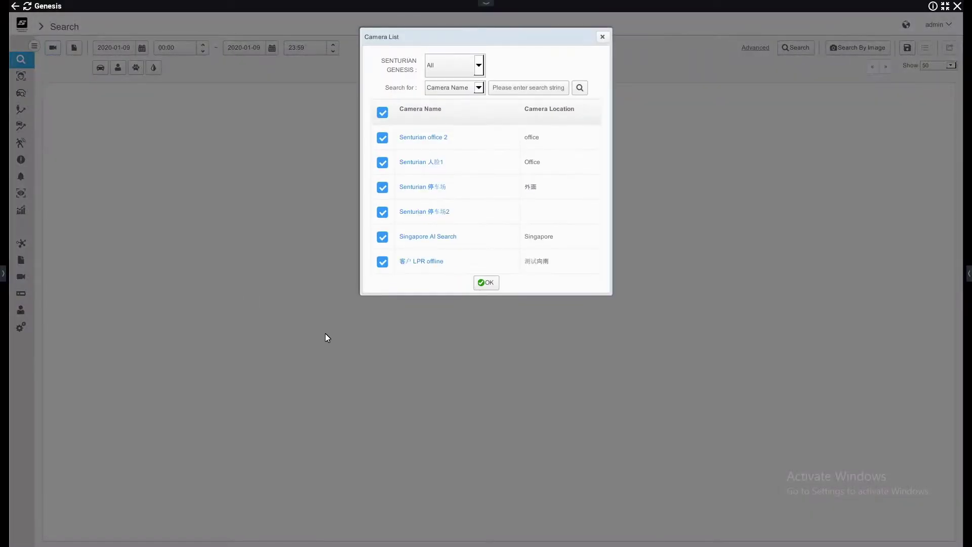
click(382, 262)
click(382, 212)
click(382, 187)
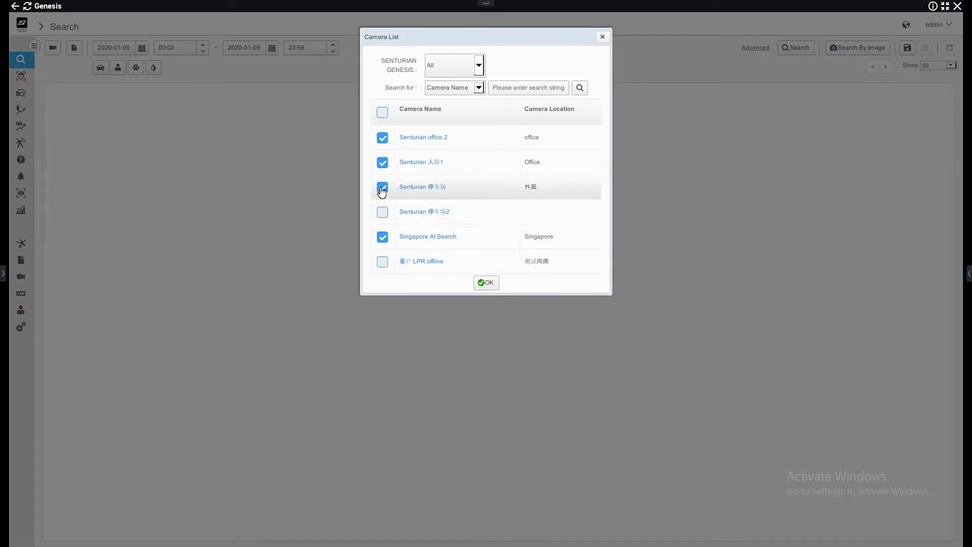
click(382, 161)
click(382, 137)
click(483, 282)
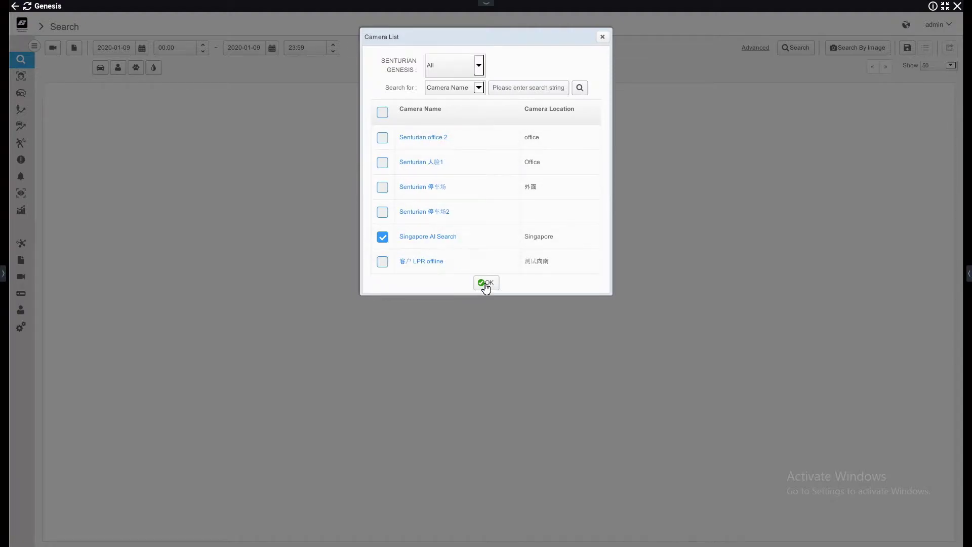
Step: Search for Car detections and preview the 17:20:03 snapshot with bounding boxes
click(99, 70)
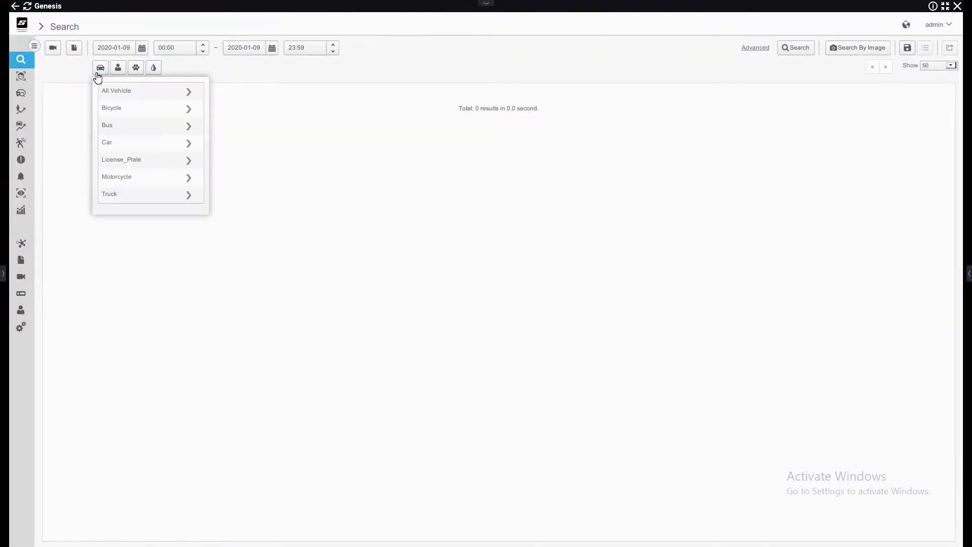
click(141, 143)
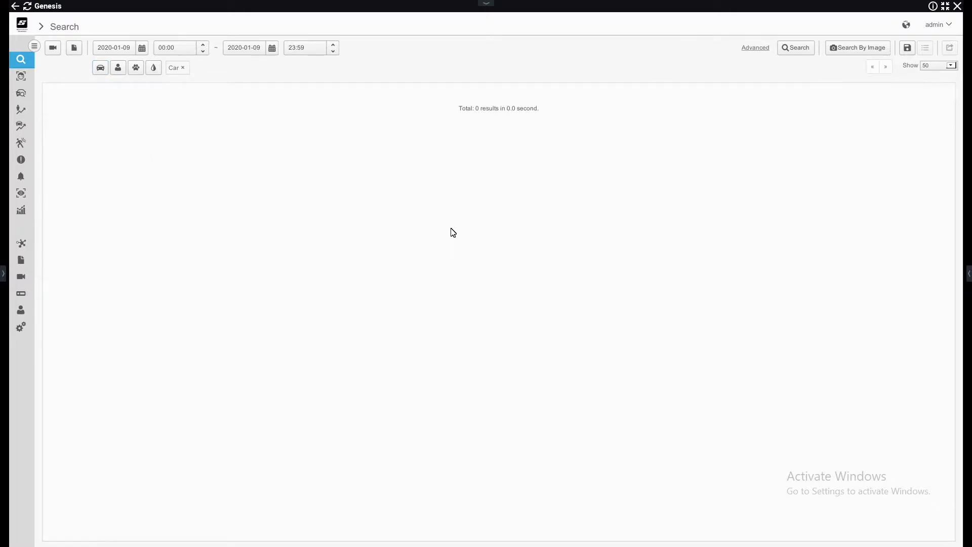
click(794, 48)
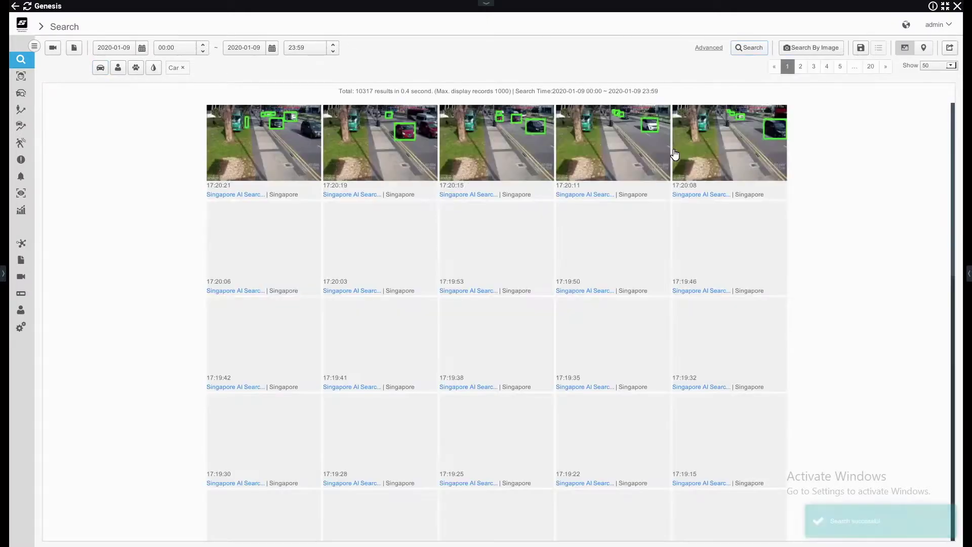
click(394, 246)
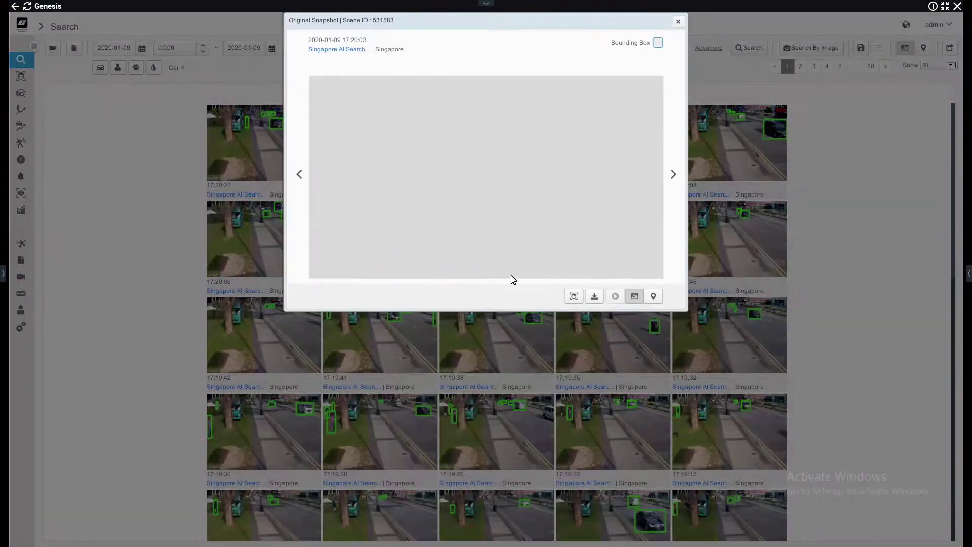
click(656, 43)
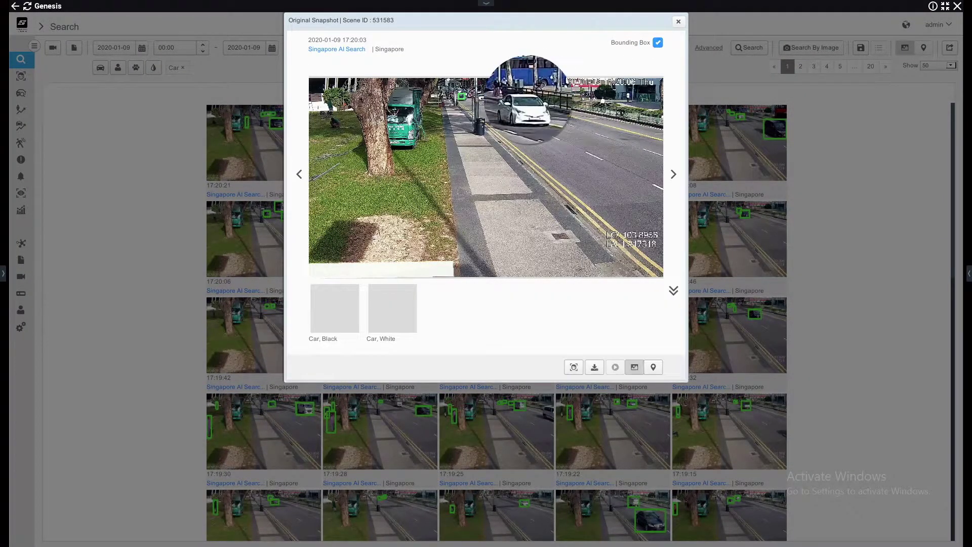
click(678, 21)
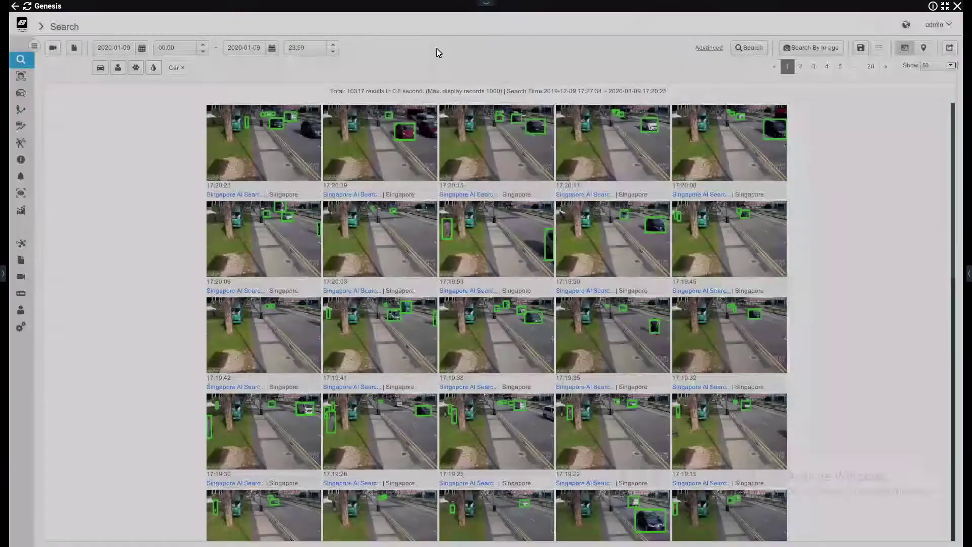
Step: Filter the search to Bicycle and preview the 16:49:44 result snapshot
click(95, 71)
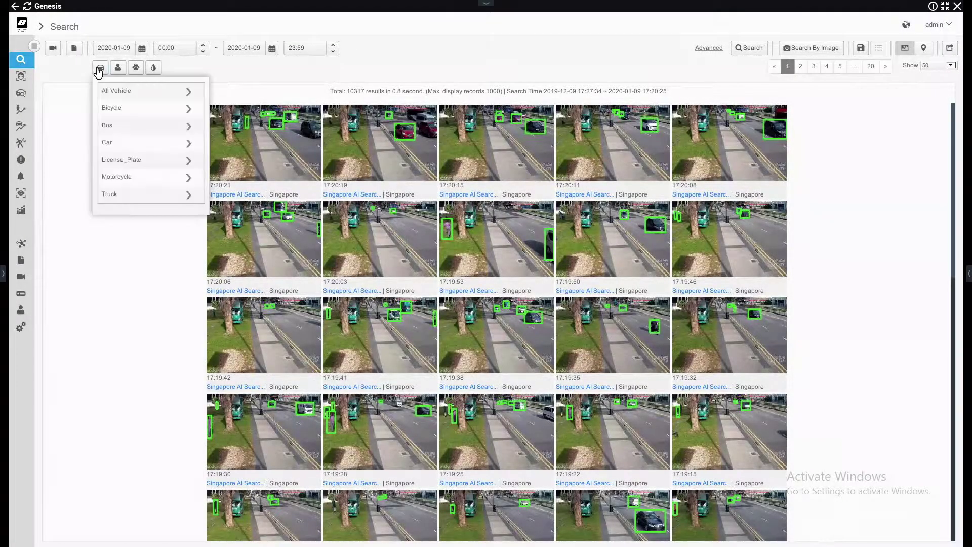
click(103, 111)
click(749, 47)
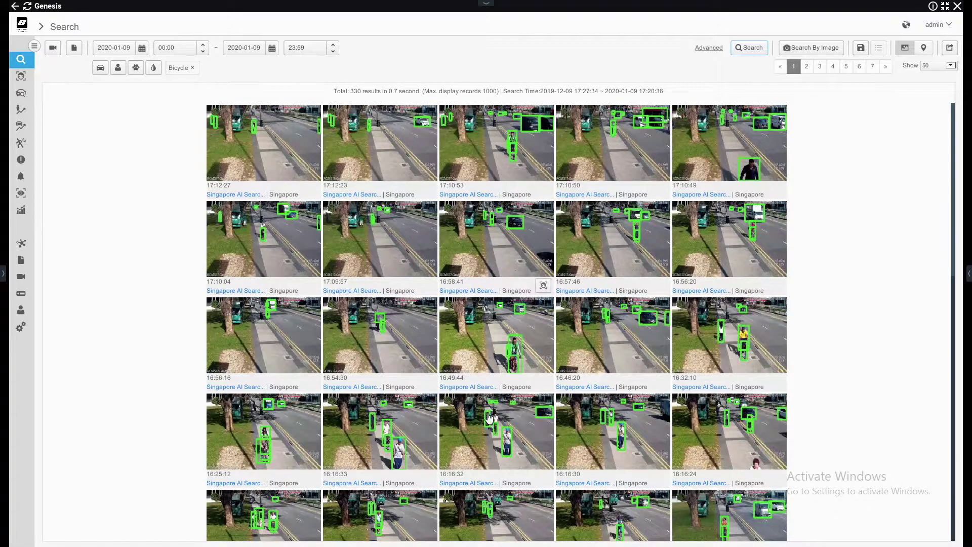
click(511, 360)
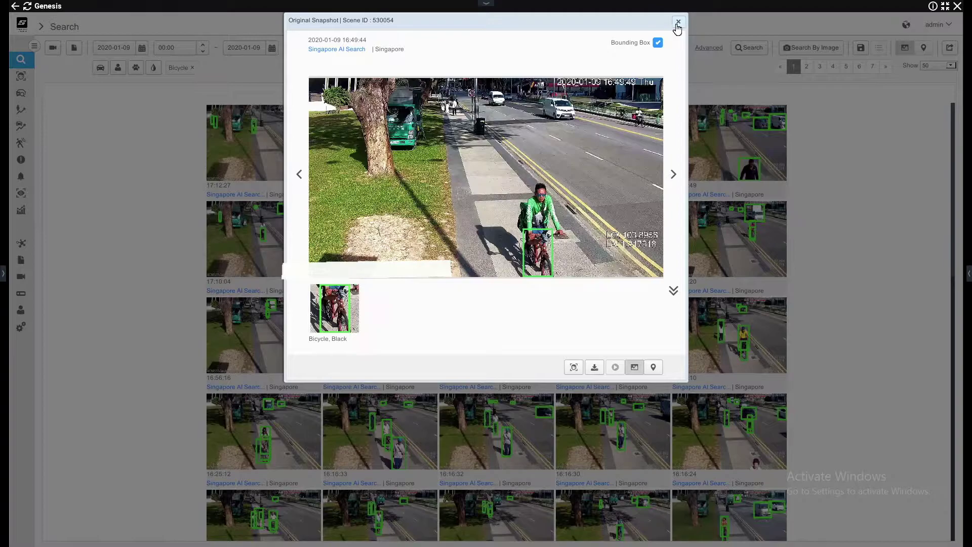
click(678, 23)
Step: Replace the Bicycle filter with Truck, search, and preview the 17:19:01 snapshot
click(103, 73)
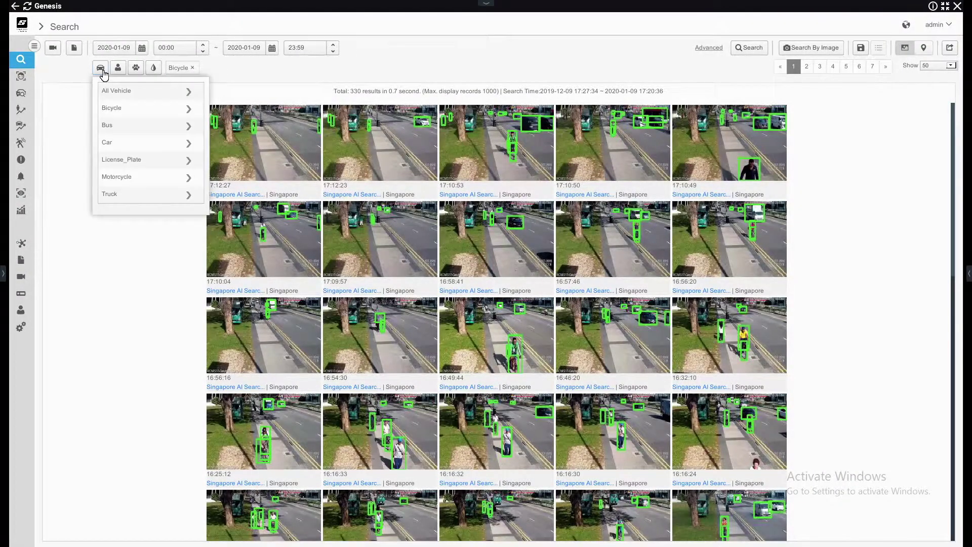
click(119, 196)
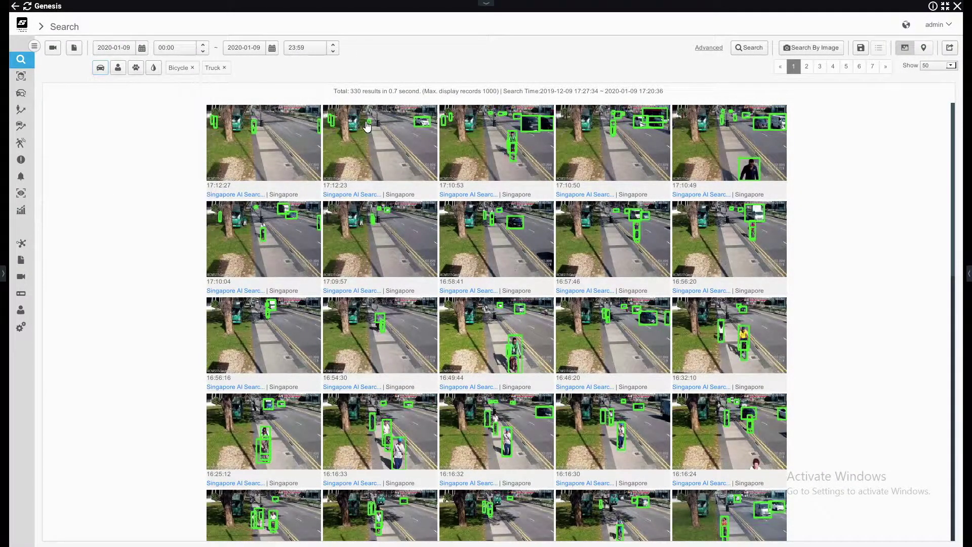
click(191, 67)
click(749, 48)
click(394, 336)
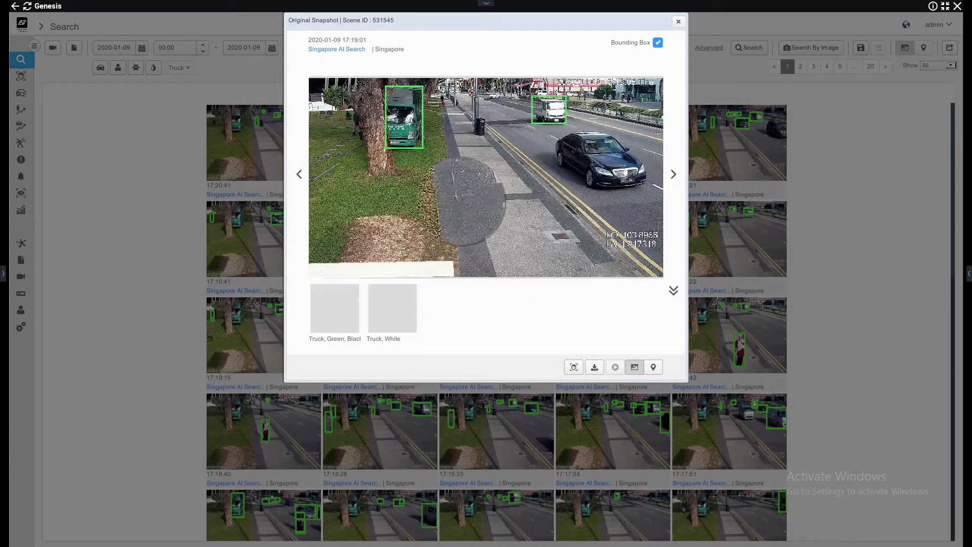
click(678, 23)
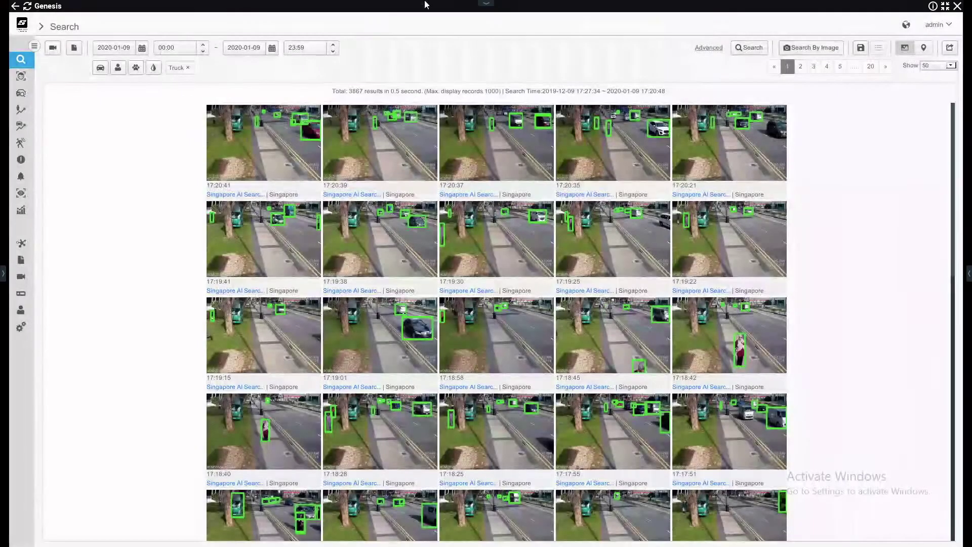
Step: Remove the Truck filter, then try and discard a Motorcycle filter
click(188, 67)
click(104, 70)
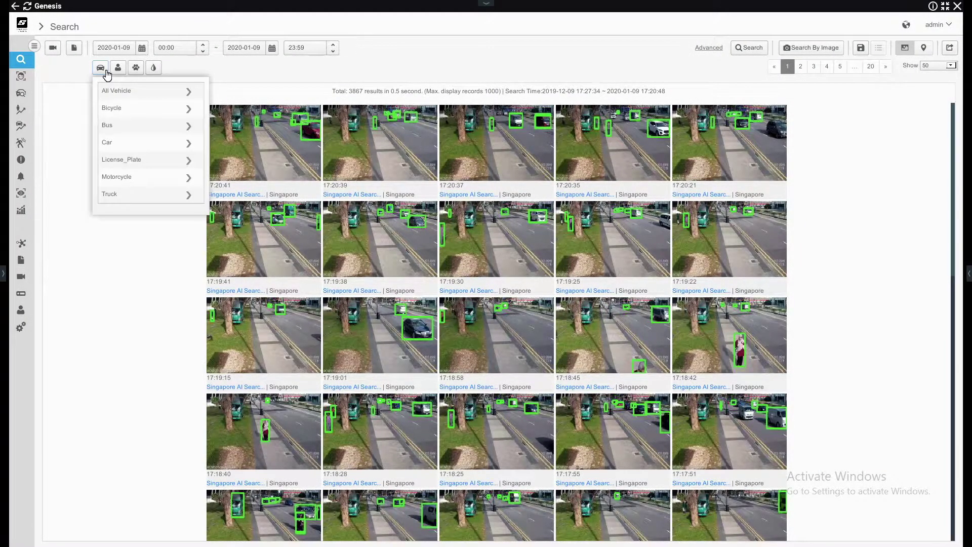
click(131, 177)
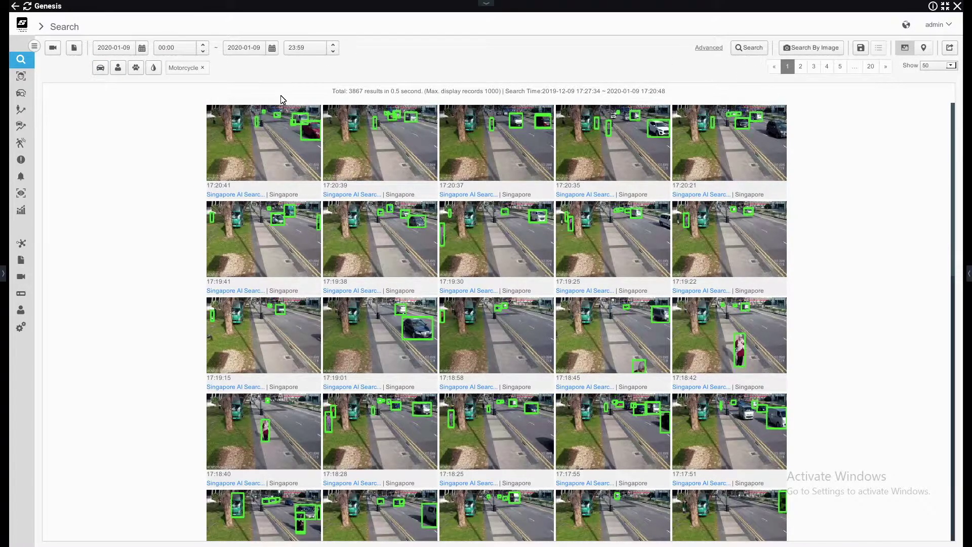
click(205, 72)
Step: Search for Bus detections and preview one bus snapshot
click(105, 70)
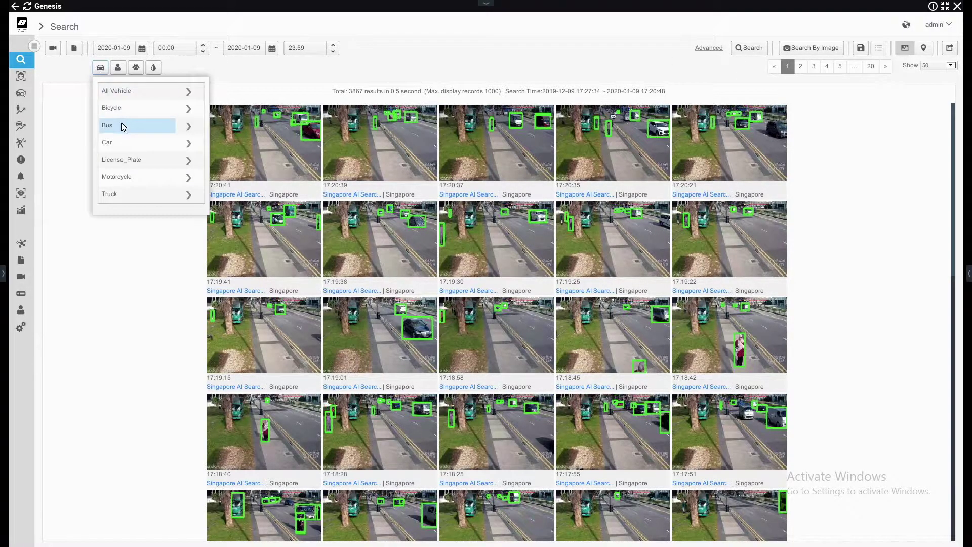
click(122, 127)
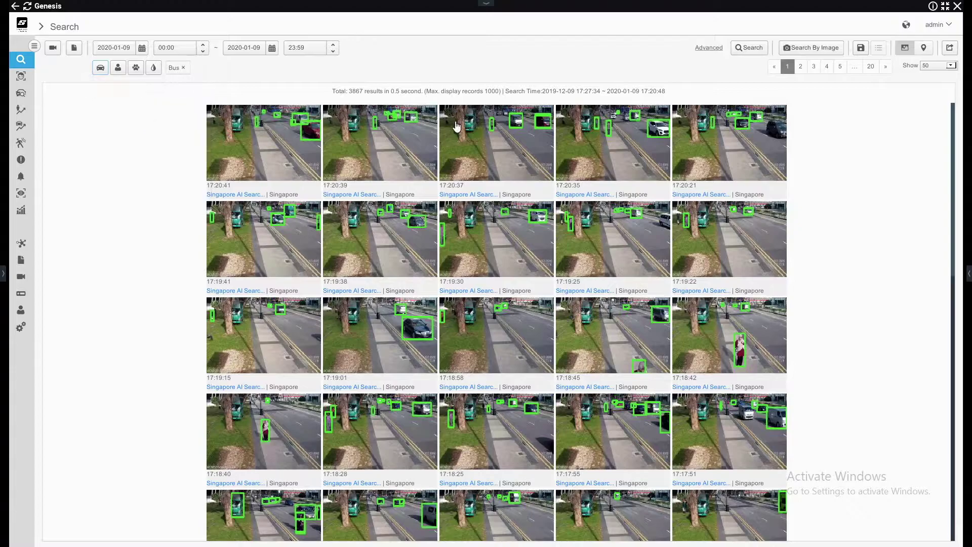
click(753, 49)
click(619, 245)
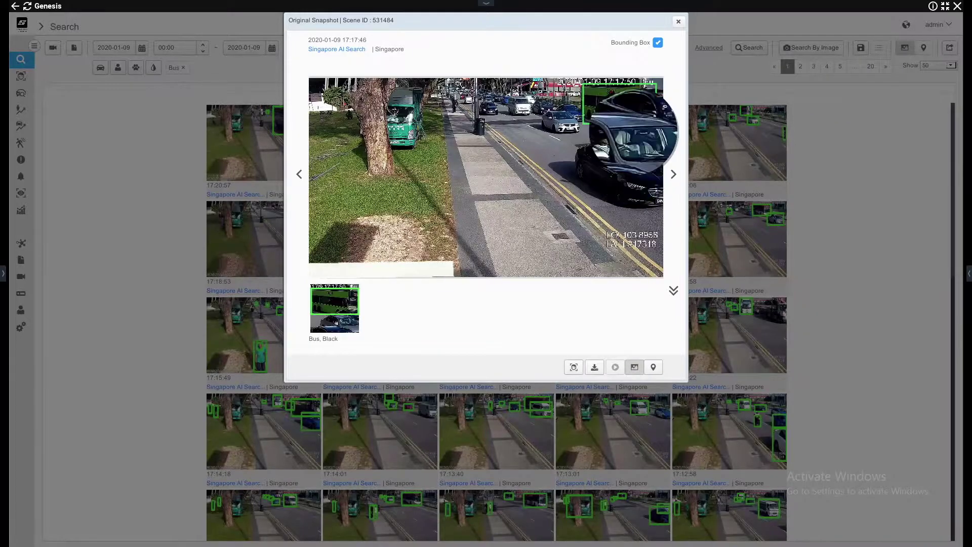
click(678, 22)
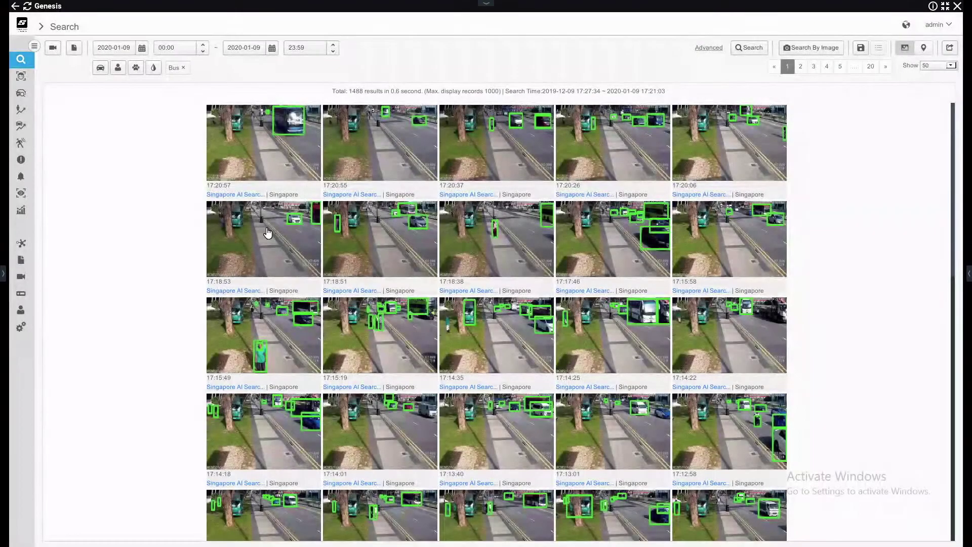
Step: Add a red-clothed Person condition and remove the Bus condition
click(118, 70)
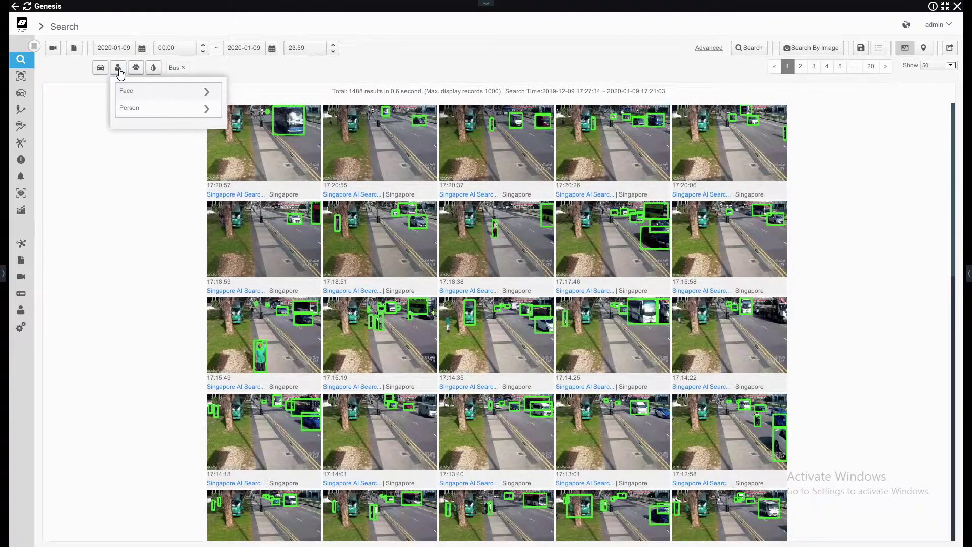
click(206, 109)
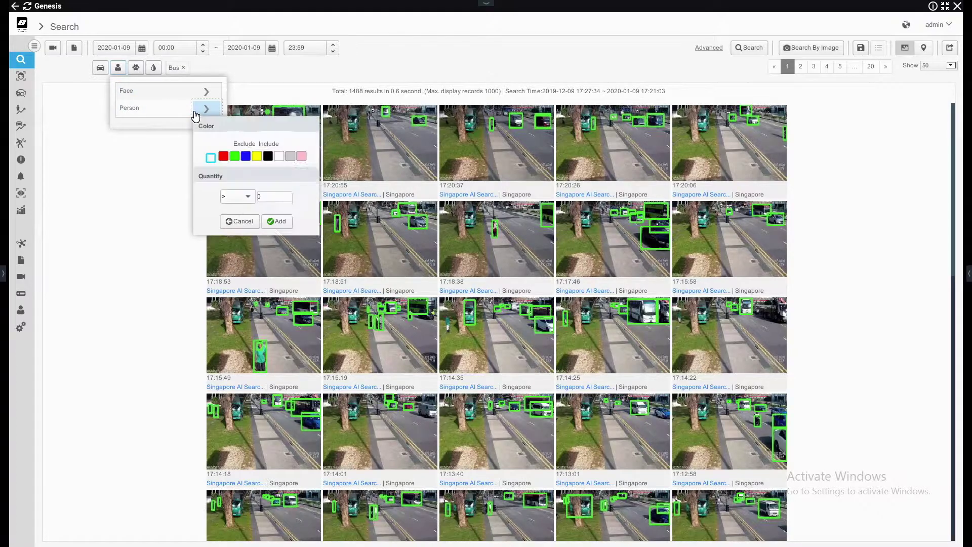
click(223, 159)
click(275, 224)
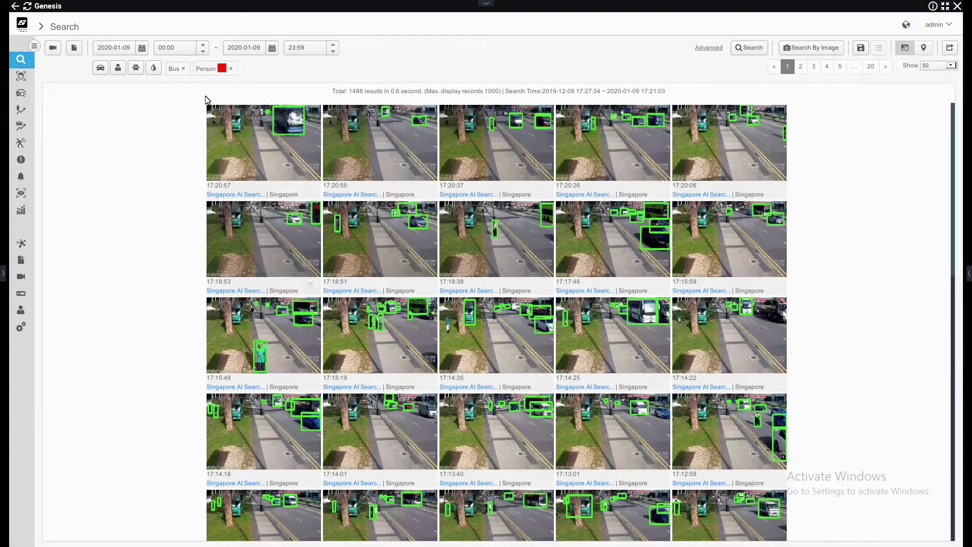
click(183, 69)
Step: Add Backpack from the extended object list, search, and preview one result
click(153, 69)
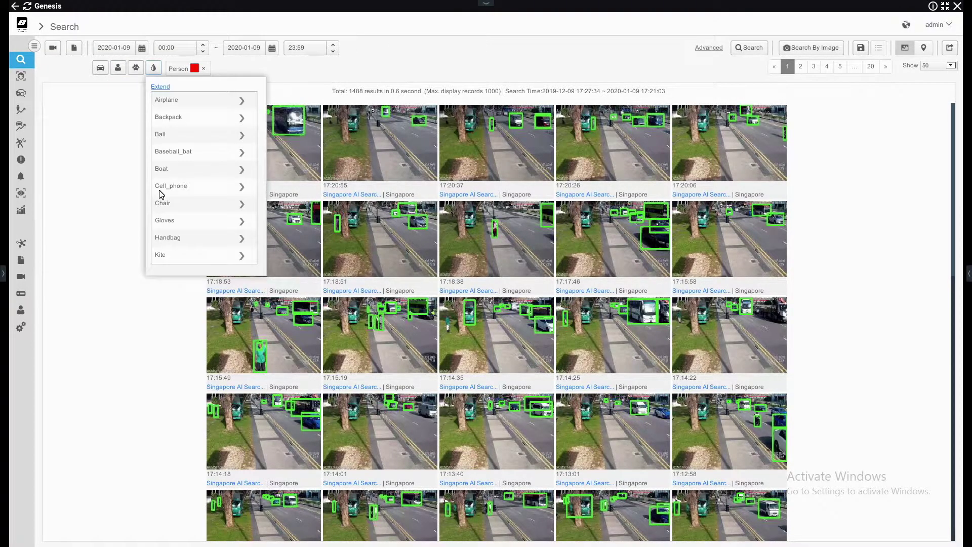
click(165, 89)
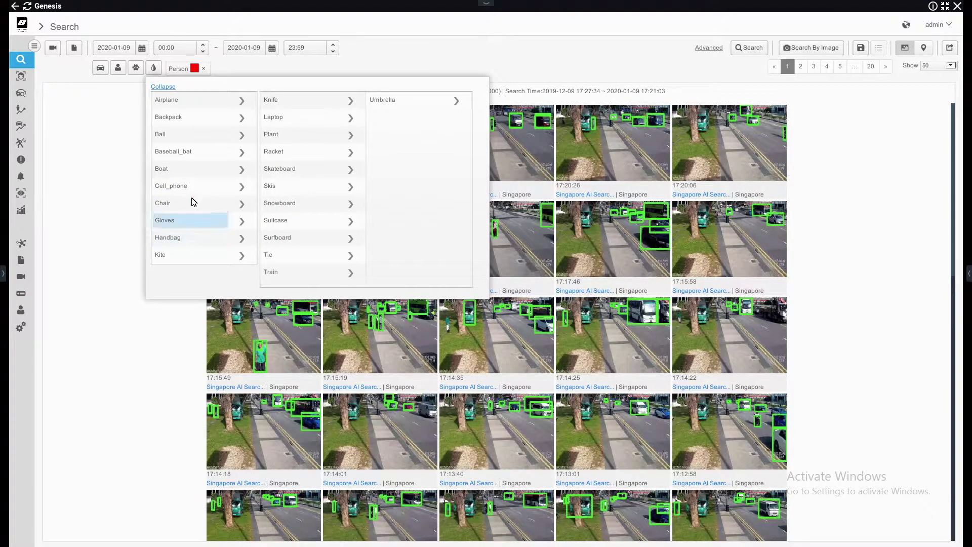
click(191, 119)
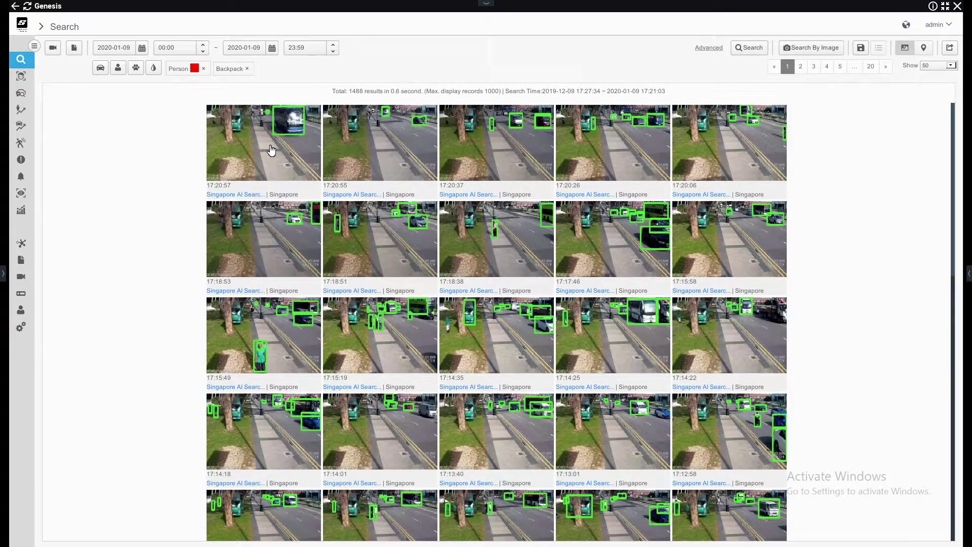
click(743, 52)
click(412, 351)
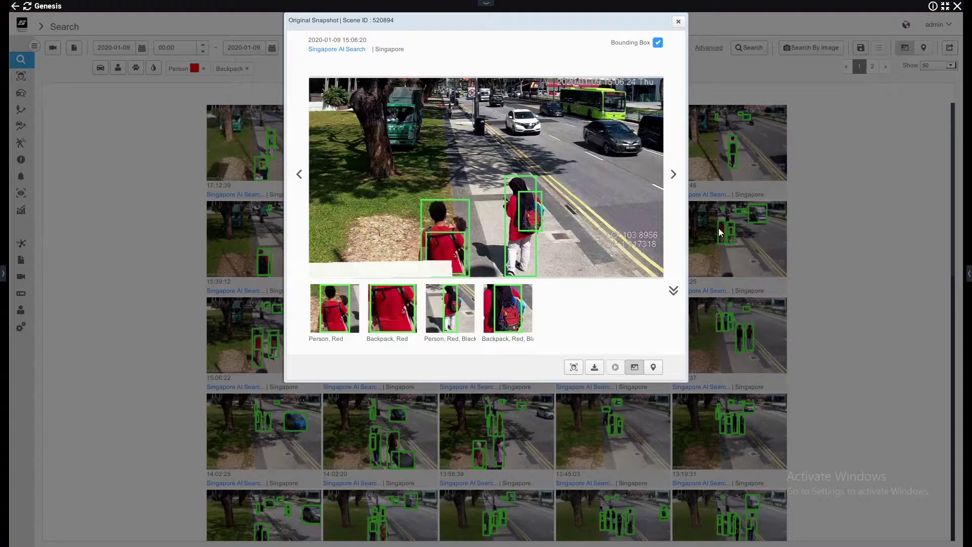
click(679, 23)
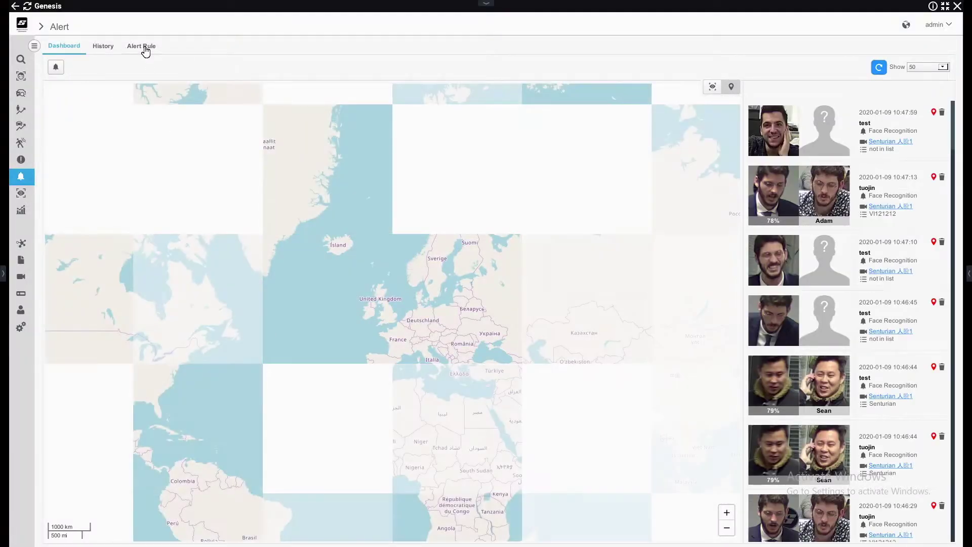
Step: Create a new alert rule named Red with a red-clothed Person condition
click(144, 48)
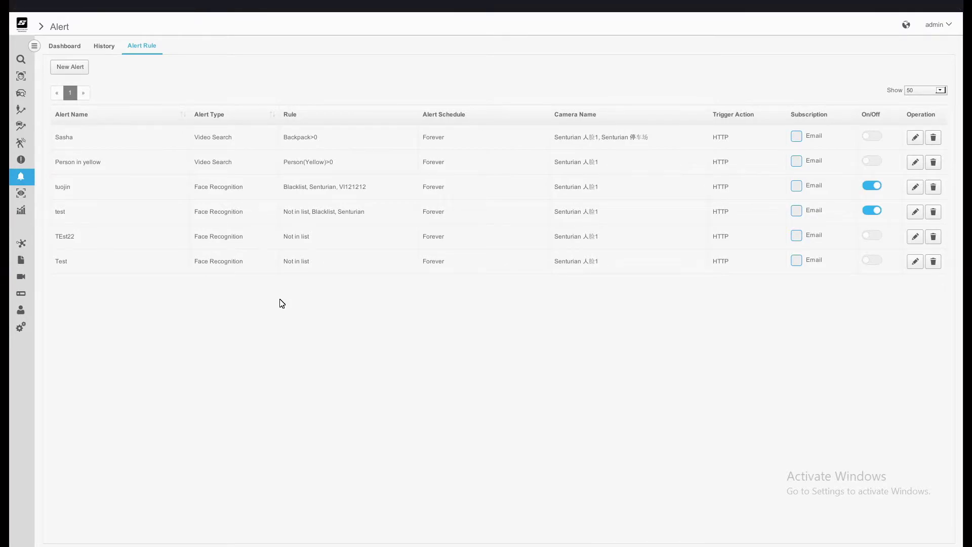
click(73, 68)
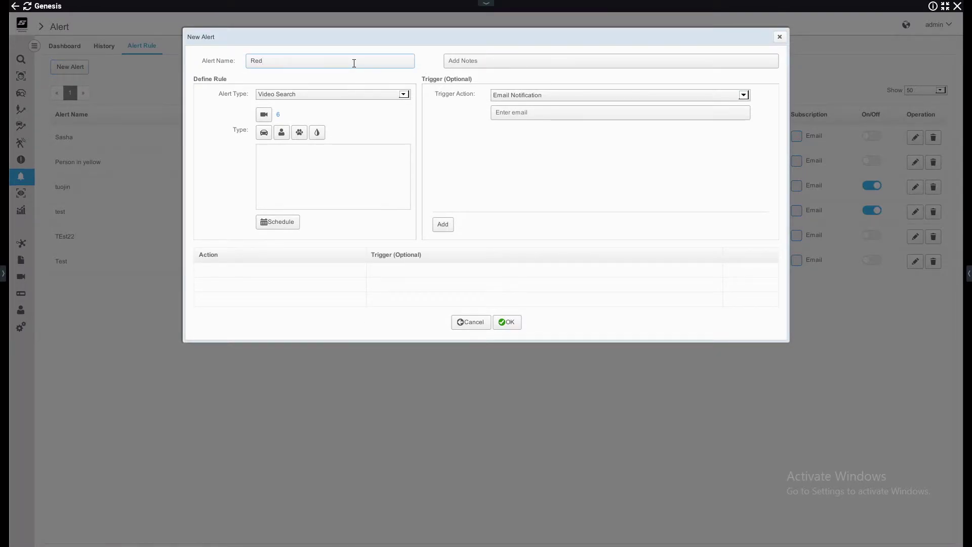
click(281, 133)
click(361, 178)
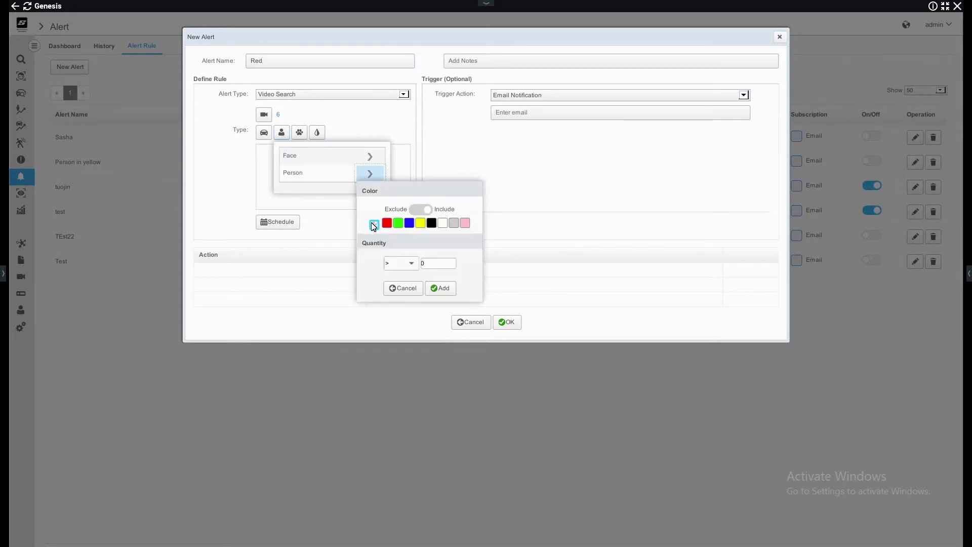
click(387, 224)
click(443, 289)
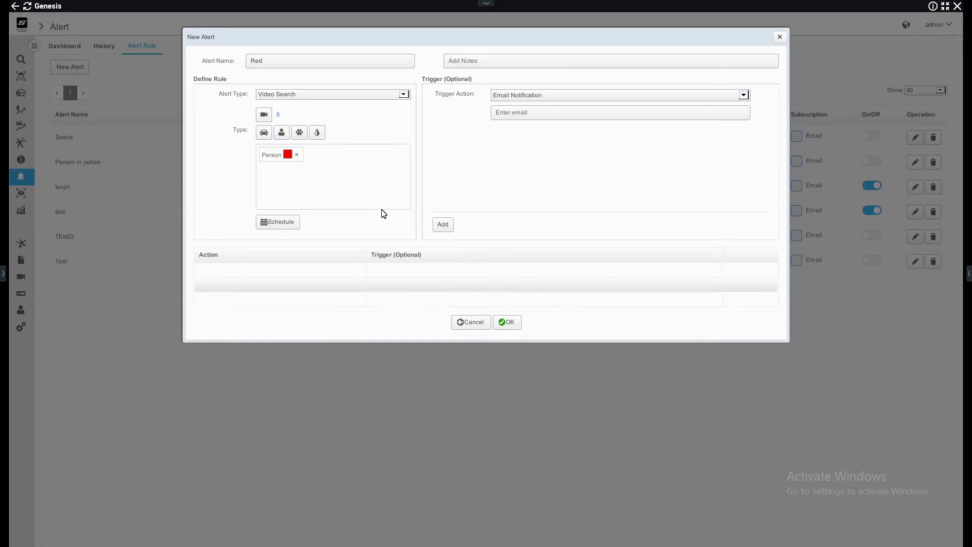
Step: Narrow the rule's Camera List to only Senturian office 2
click(263, 114)
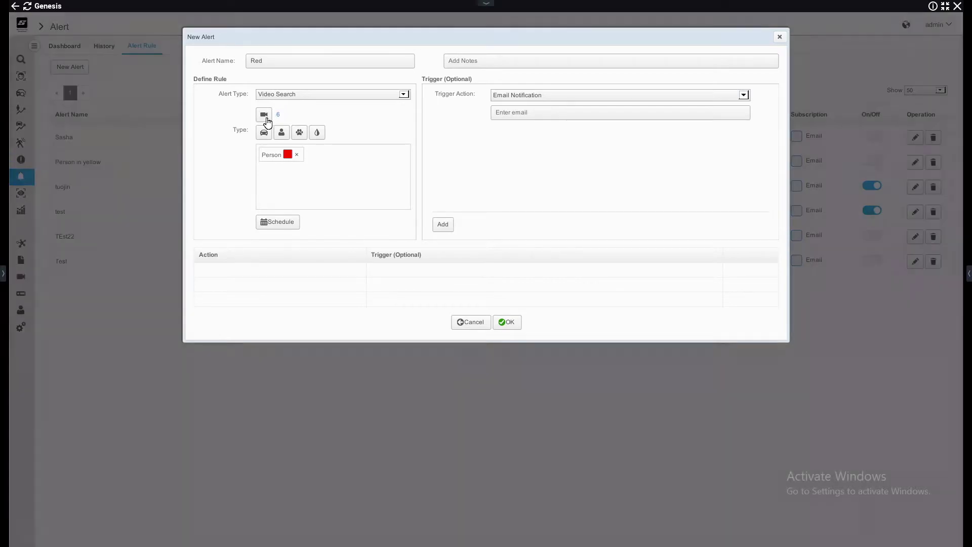
click(382, 133)
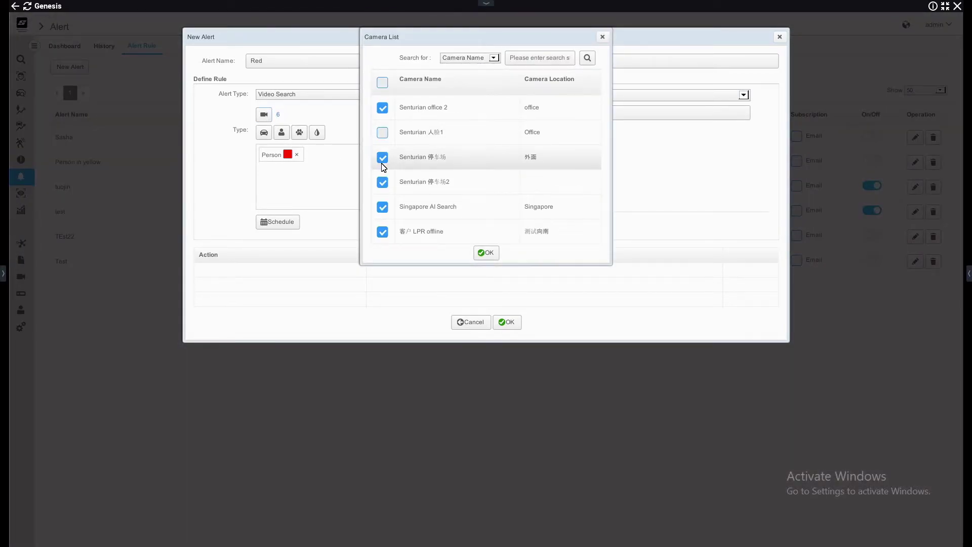
click(382, 182)
click(382, 207)
click(383, 232)
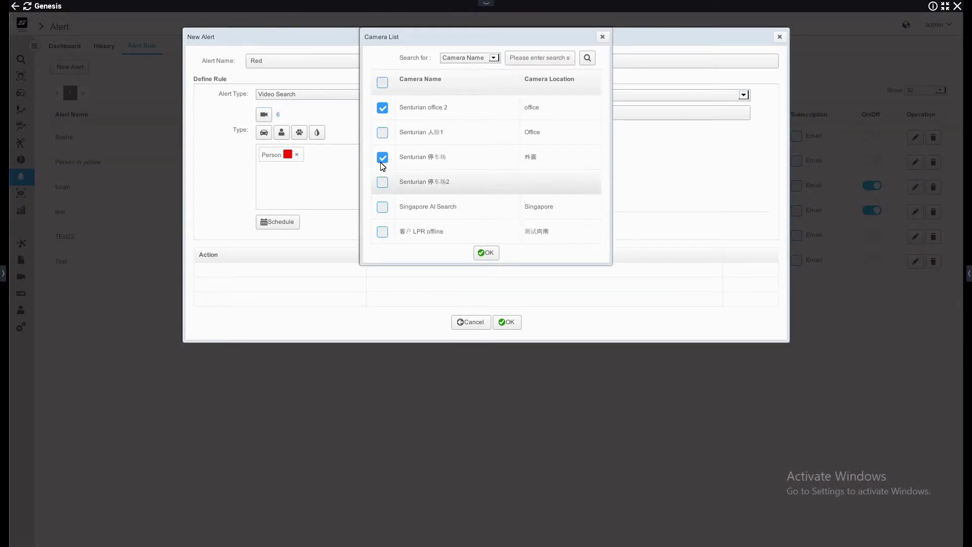
click(383, 158)
click(479, 256)
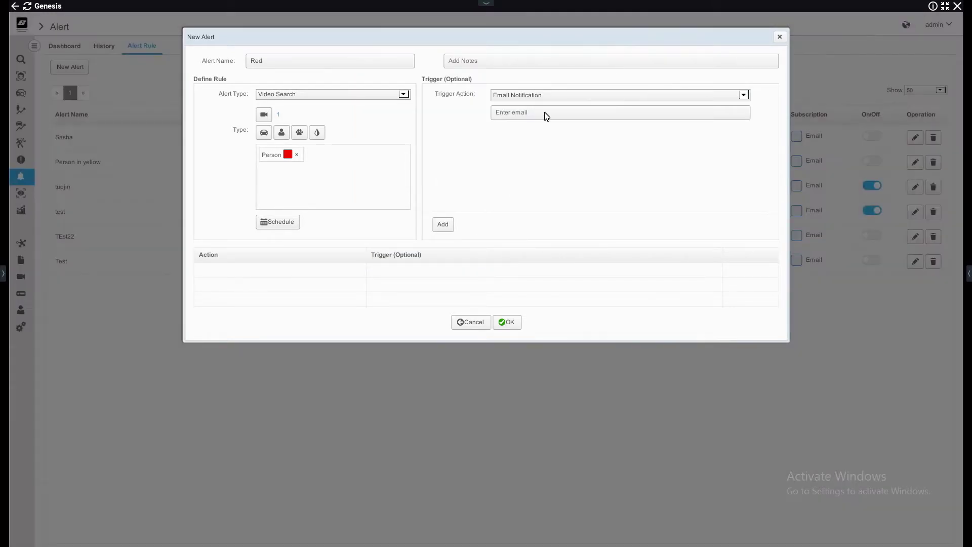
Step: Add an HTTP trigger with the Nx createEvent URL and save the Red rule
click(541, 96)
click(523, 114)
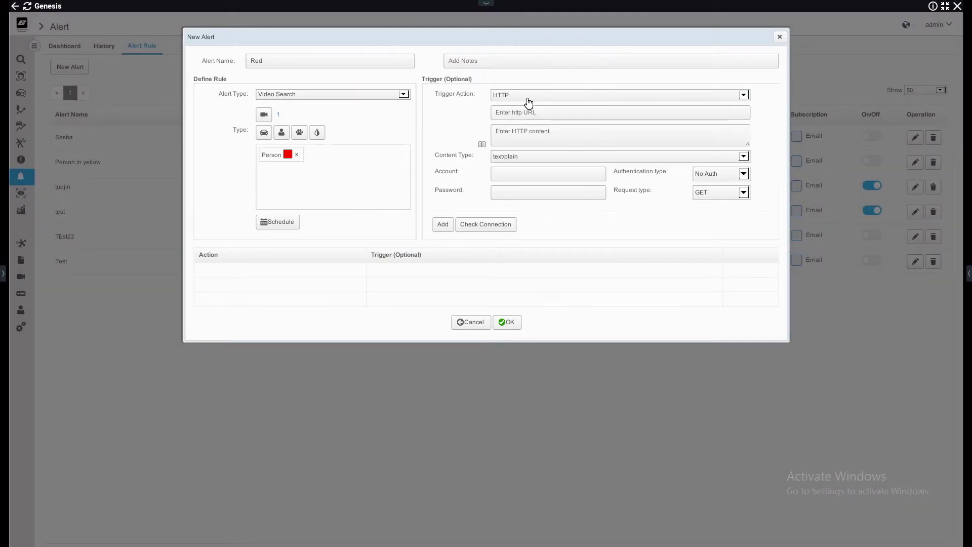
key(ctrl+v)
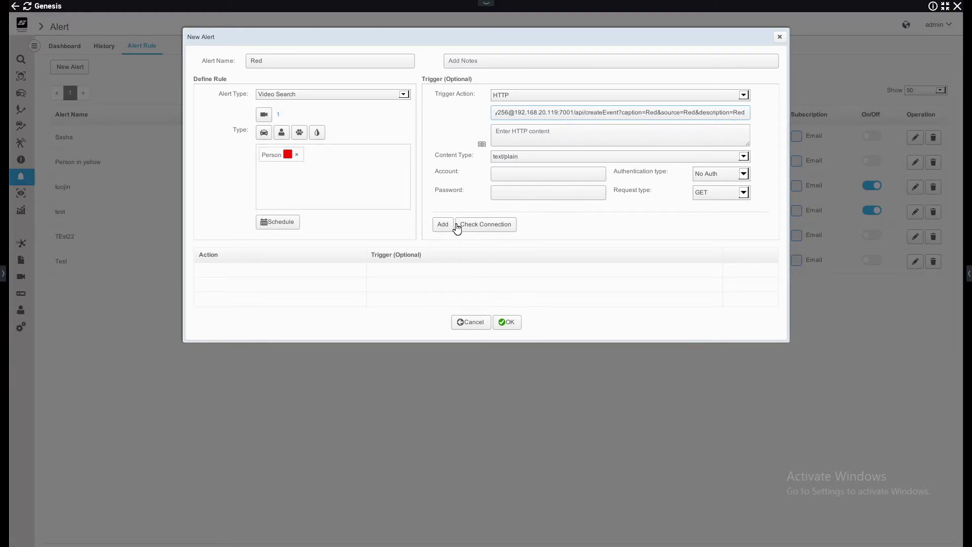
click(443, 225)
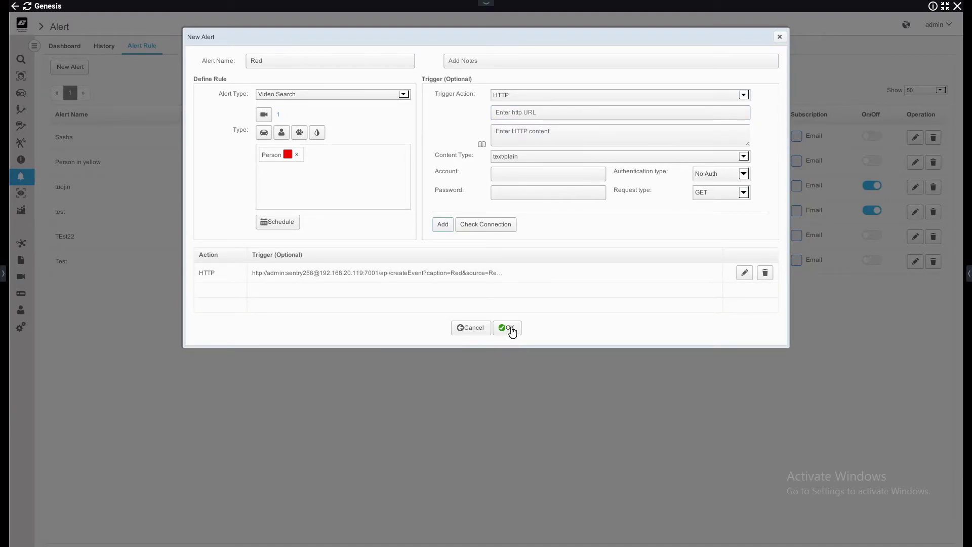
click(508, 328)
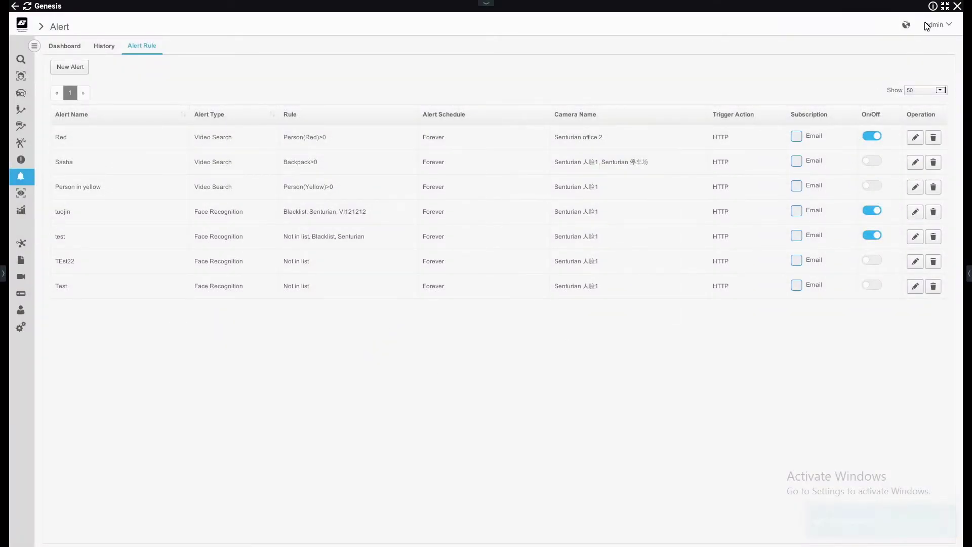
Step: Restore and shrink the Genesis tile, close Face test, and move the camera tile
click(944, 6)
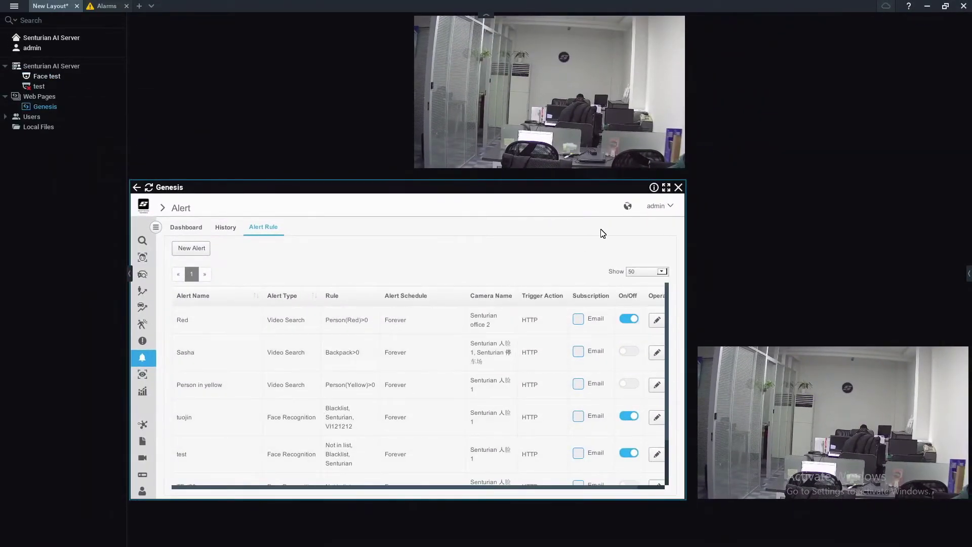
drag(682, 501, 298, 297)
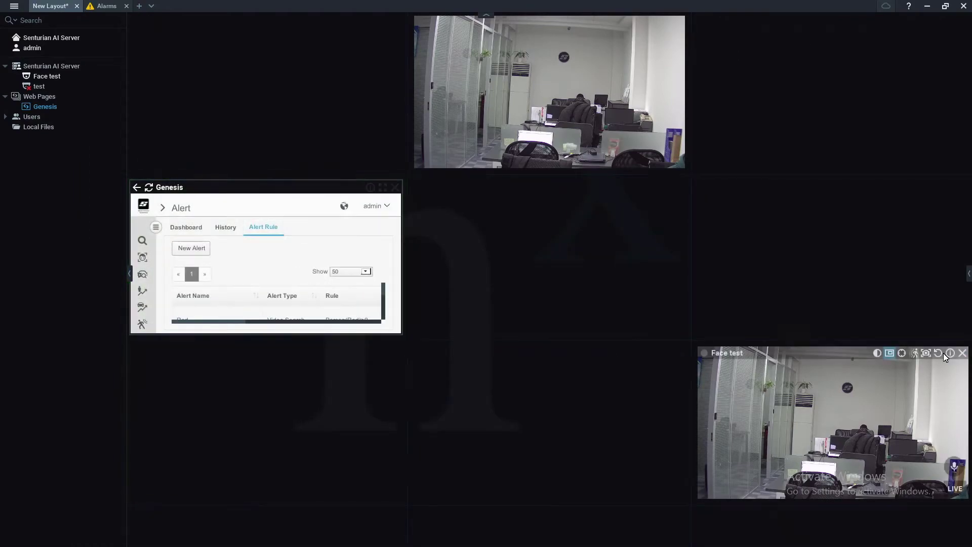
click(963, 353)
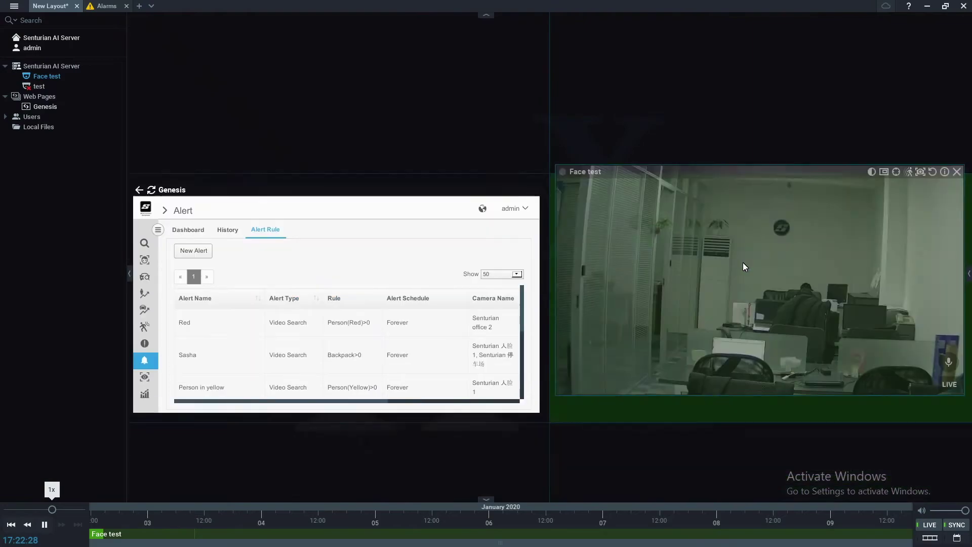
drag(756, 33, 743, 262)
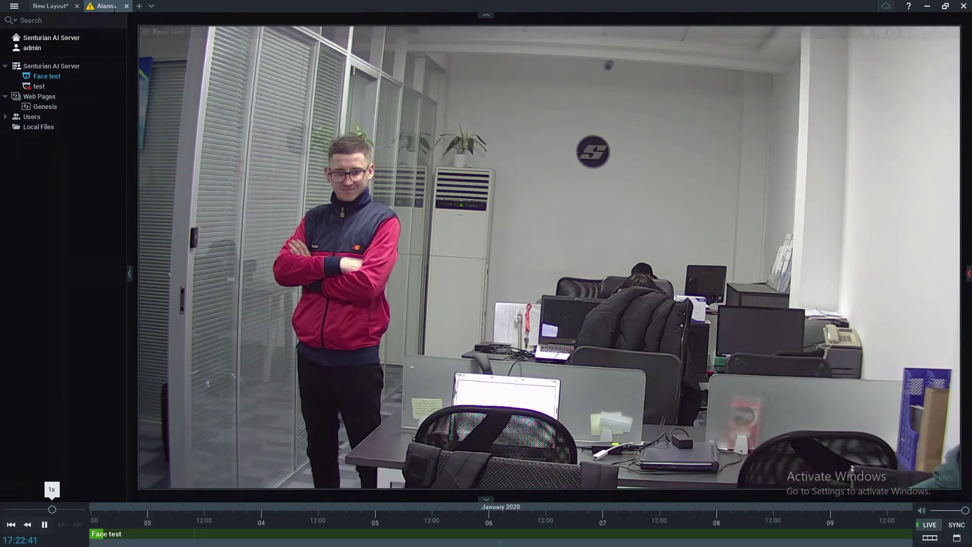
Step: Check the Face test camera alarm in the Alarms tab, then close that tab
click(66, 6)
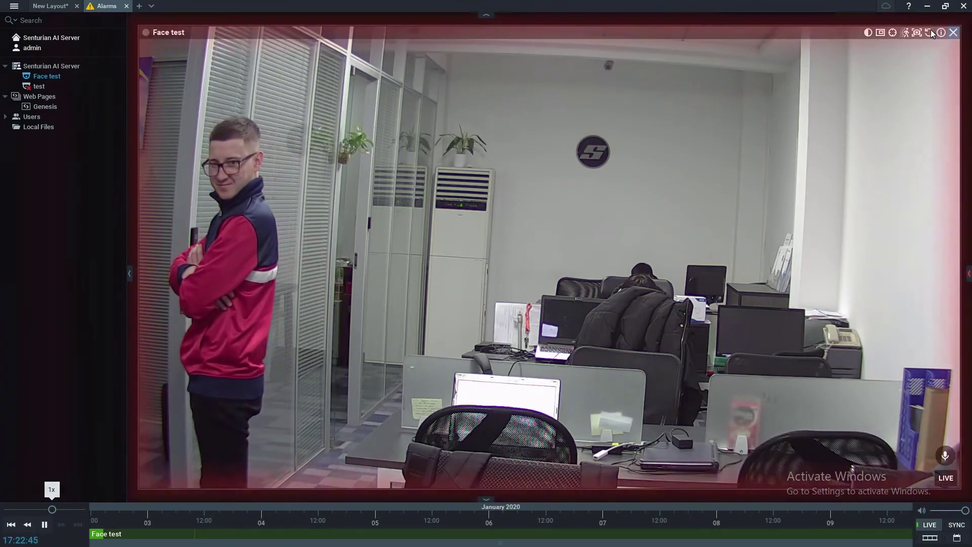
click(127, 7)
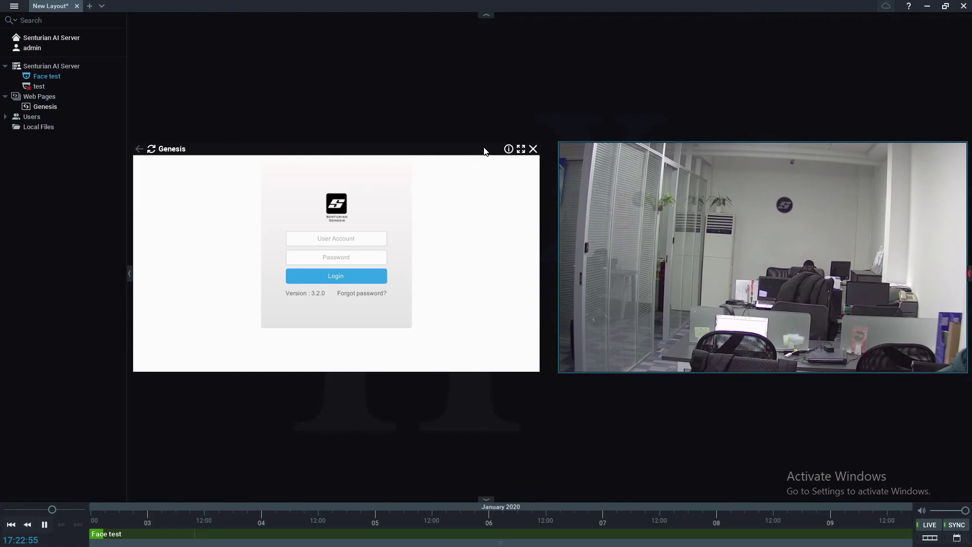
Step: Re-add the Genesis page, move it below the camera, then remove the camera view
click(534, 149)
double_click(47, 106)
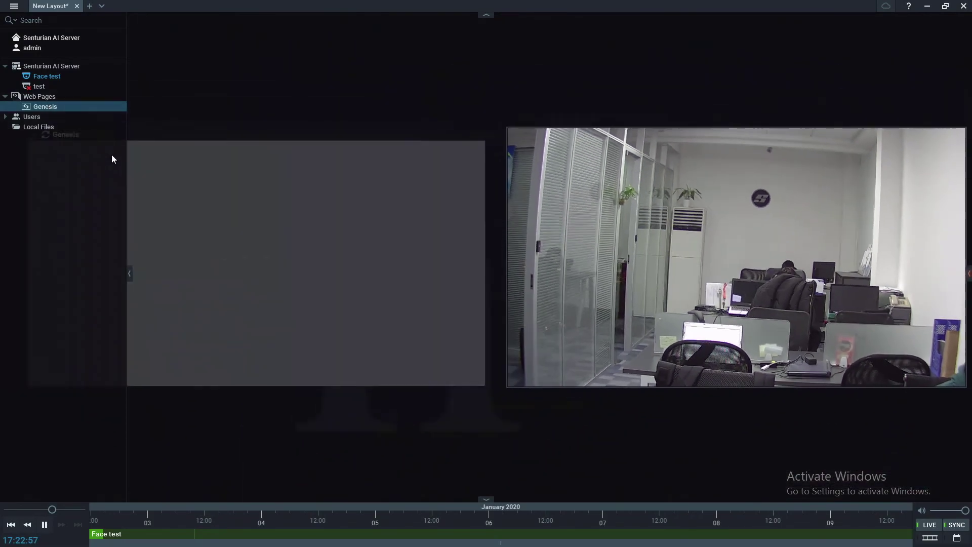
click(164, 199)
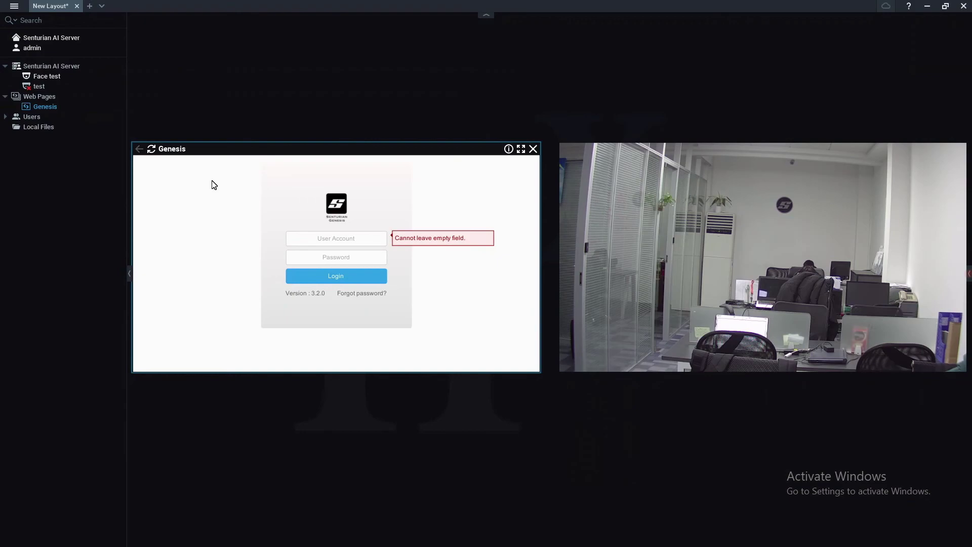
drag(247, 152, 285, 405)
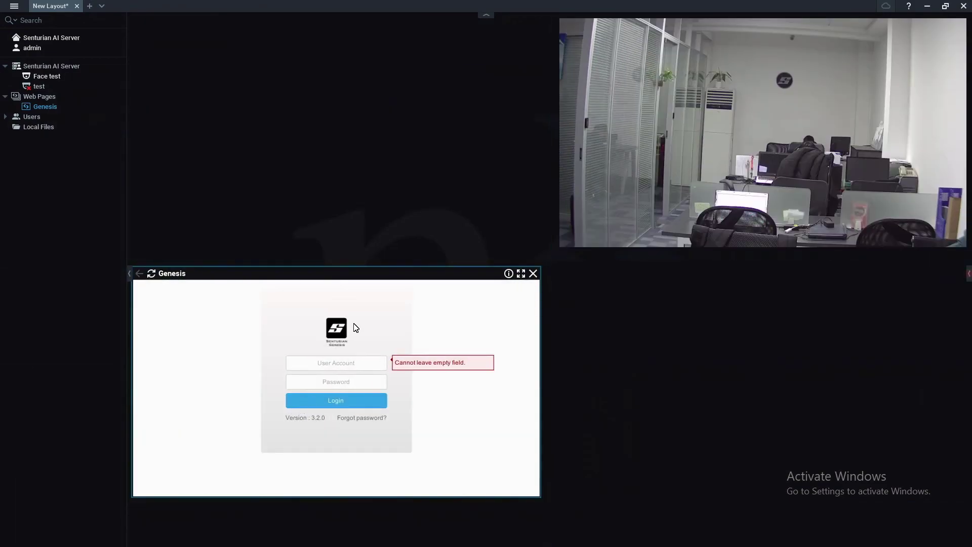
click(957, 25)
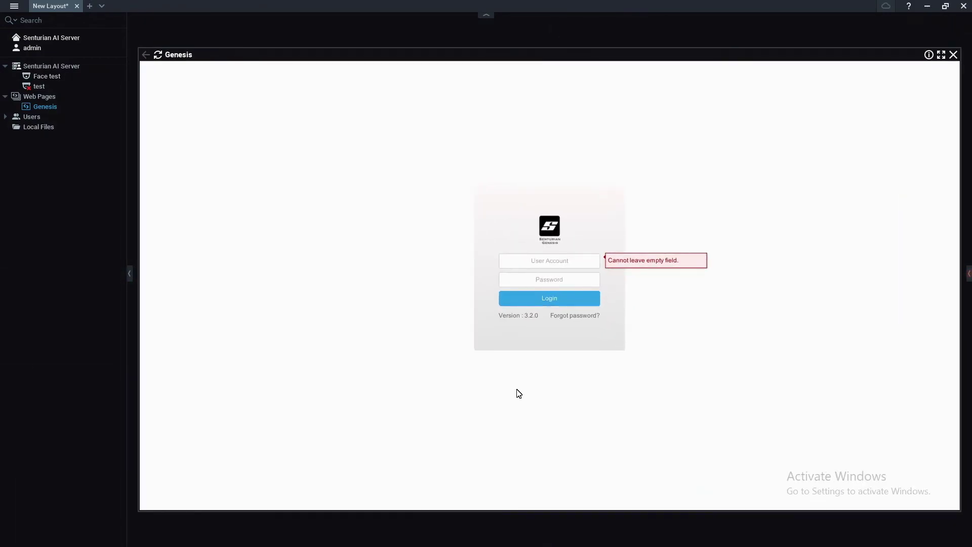